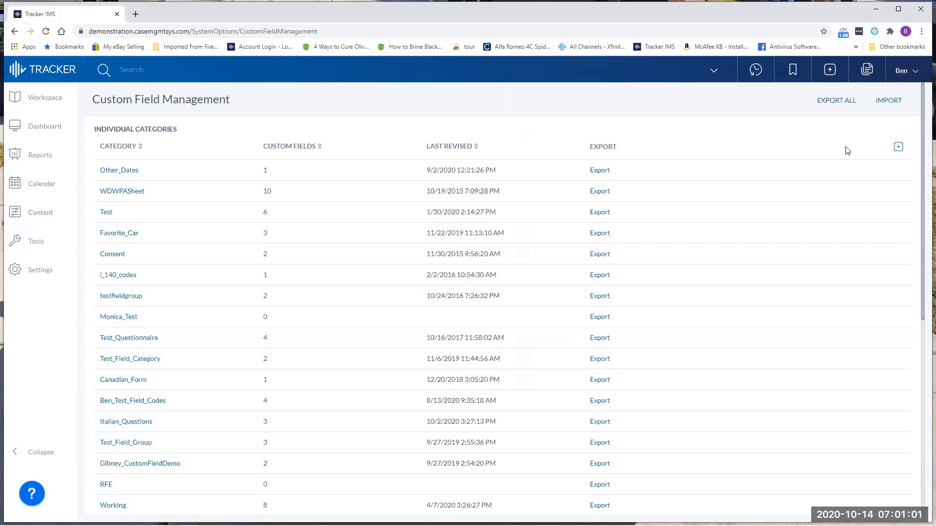
Add a new individual custom category named Test_Fields and save it
{"action": "left_click", "coordinate": [898, 148]}
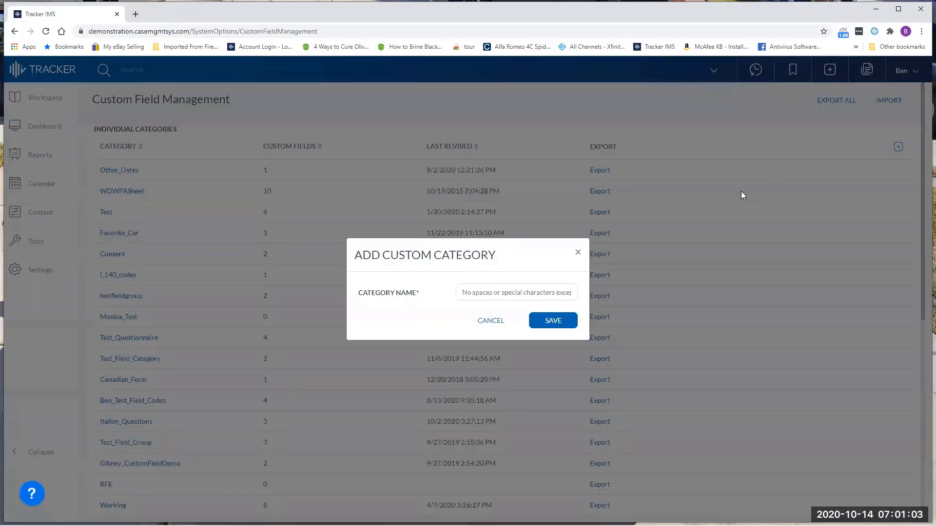
{"action": "left_click", "coordinate": [506, 291]}
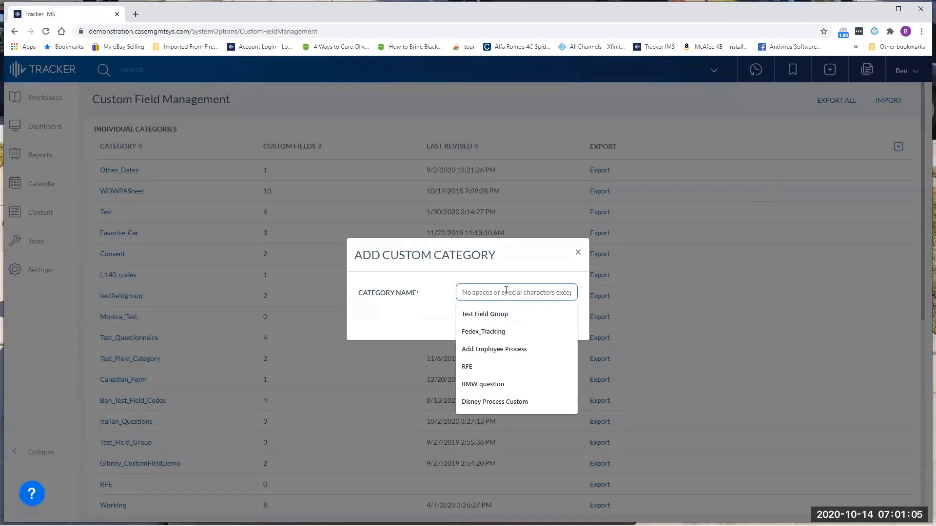
{"action": "type", "text": "Test"}
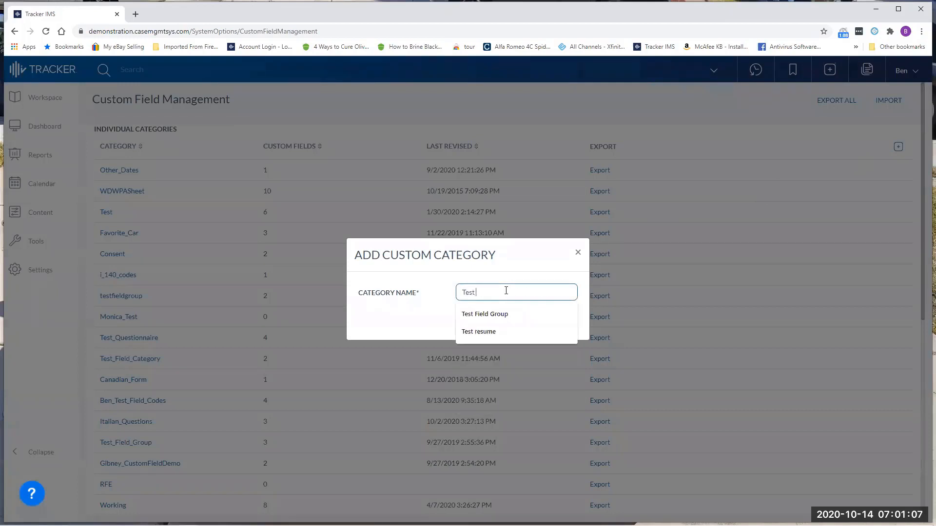
{"action": "type", "text": " Fields"}
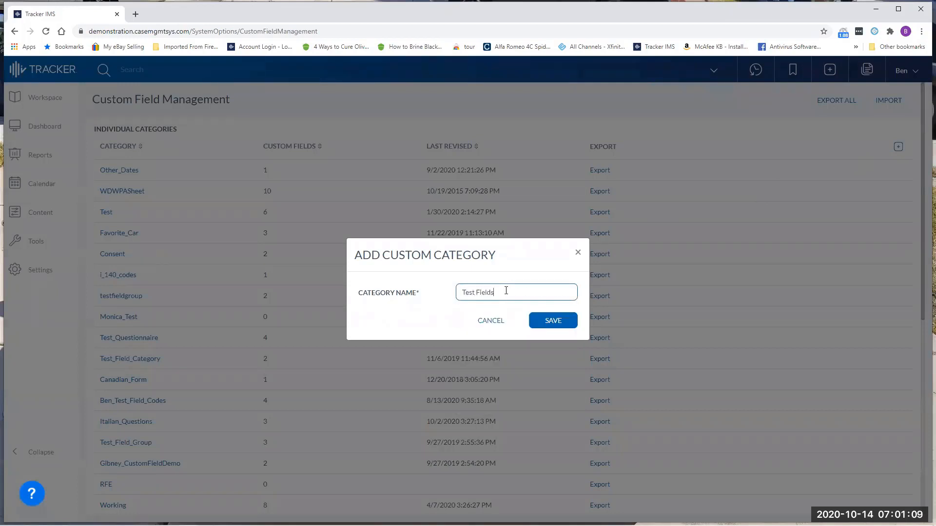
{"action": "left_click", "coordinate": [560, 322]}
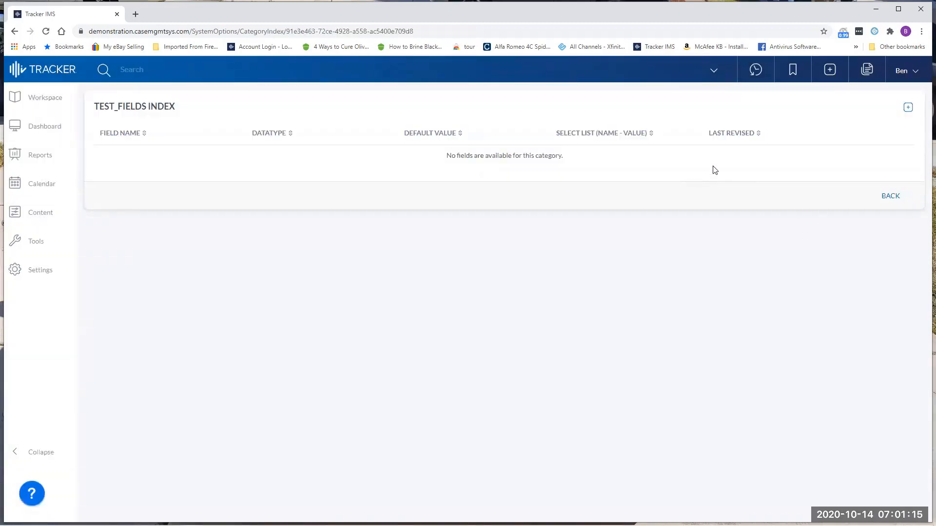
Start a new custom field in the Test_Fields category and name it Test_Field1
{"action": "left_click", "coordinate": [908, 109]}
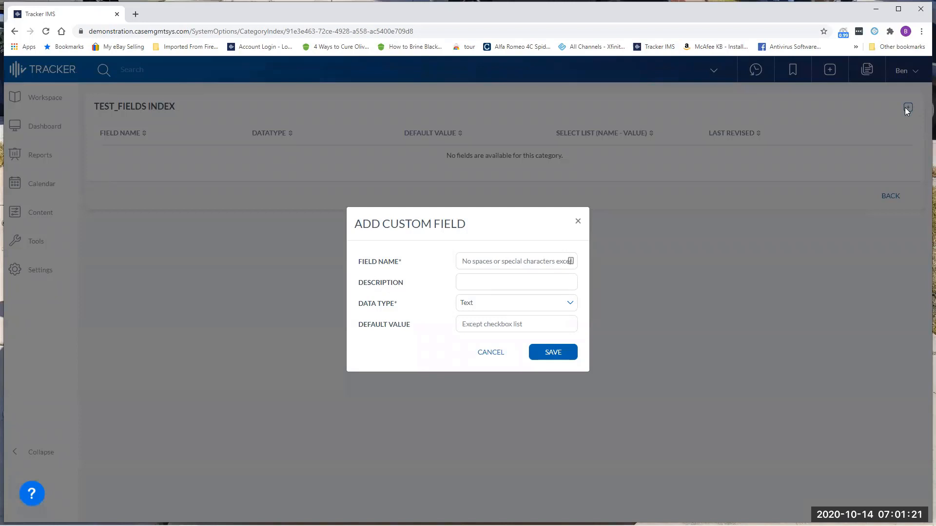
{"action": "left_click", "coordinate": [493, 261]}
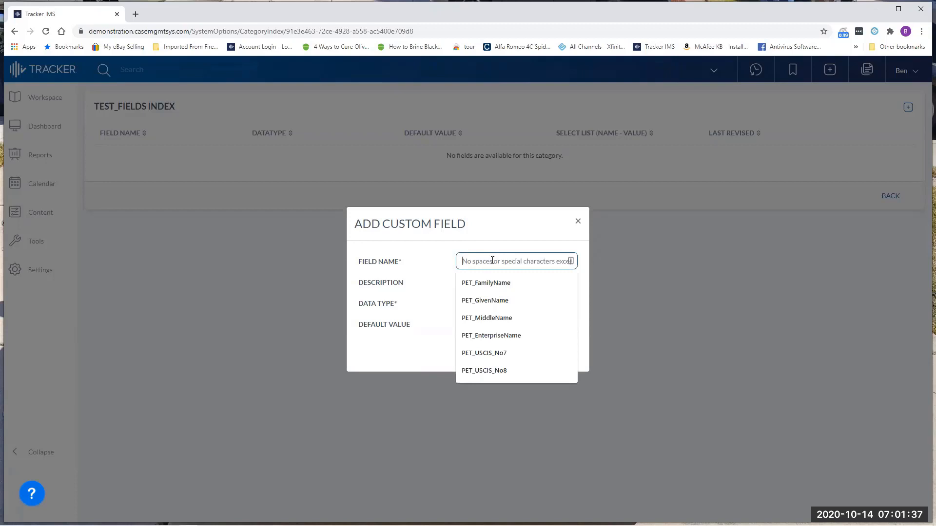
{"action": "type", "text": "T"}
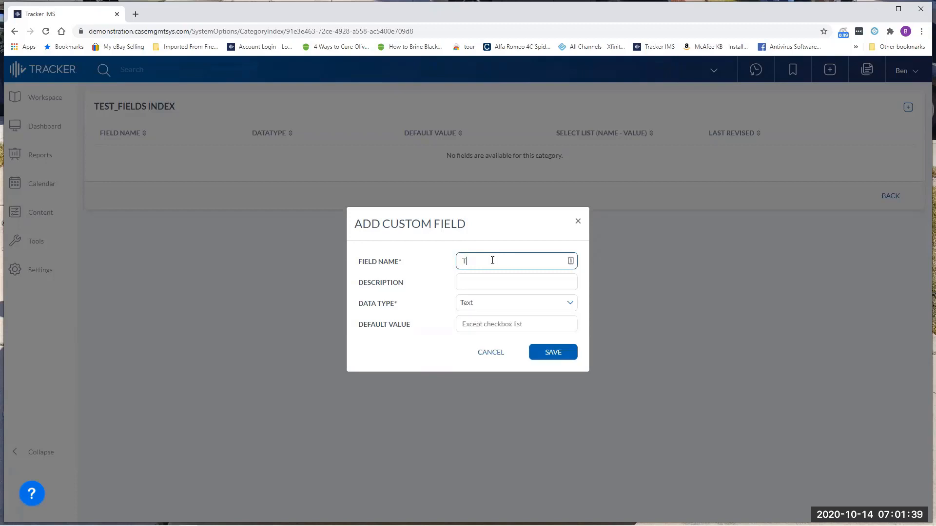
{"action": "type", "text": "estField"}
{"action": "left_click", "coordinate": [476, 261]}
{"action": "left_click", "coordinate": [497, 261]}
{"action": "type", "text": "1"}
Enter "This is my first Test field" as the description of the new field
{"action": "left_click", "coordinate": [487, 278]}
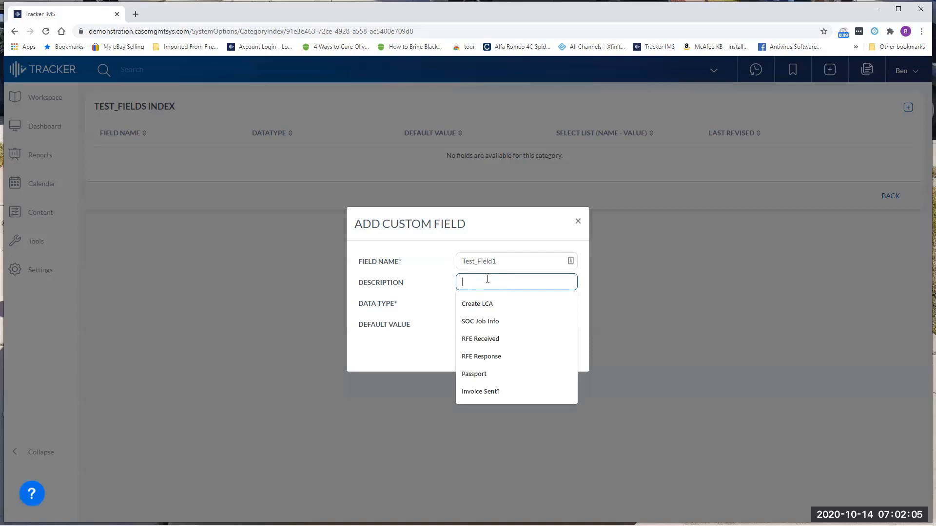
{"action": "type", "text": "This is "}
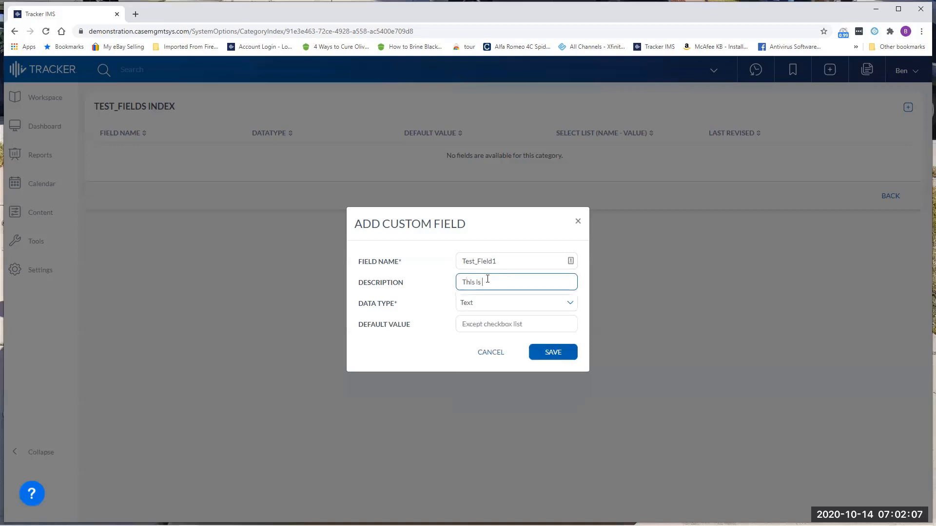
{"action": "type", "text": "my first Test fielkd"}
{"action": "key", "text": "BackSpace"}
{"action": "key", "text": "BackSpace"}
{"action": "type", "text": "ld"}
Look through the available data types, choose Text for Test_Field1, and save the field
{"action": "left_click", "coordinate": [502, 304]}
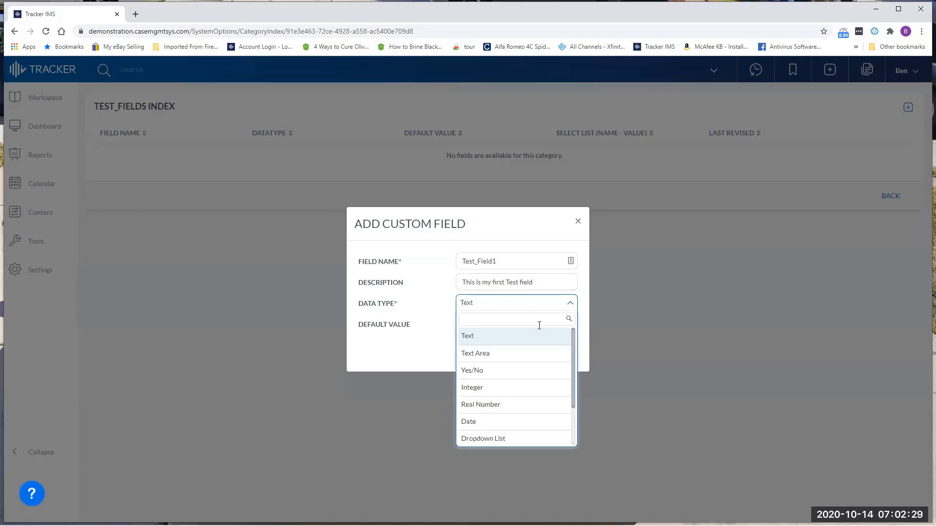
{"action": "left_click_drag", "start_coordinate": [573, 340], "coordinate": [574, 346]}
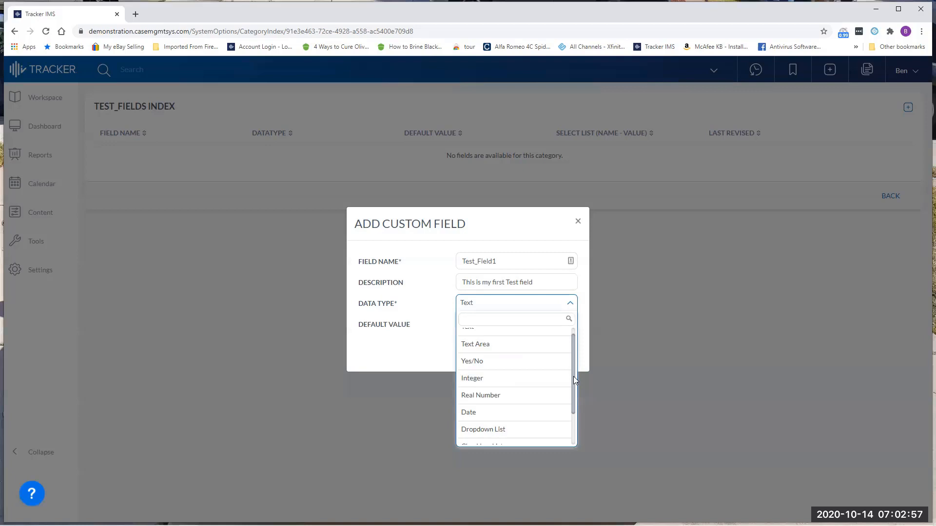
{"action": "left_click_drag", "start_coordinate": [574, 376], "coordinate": [571, 396]}
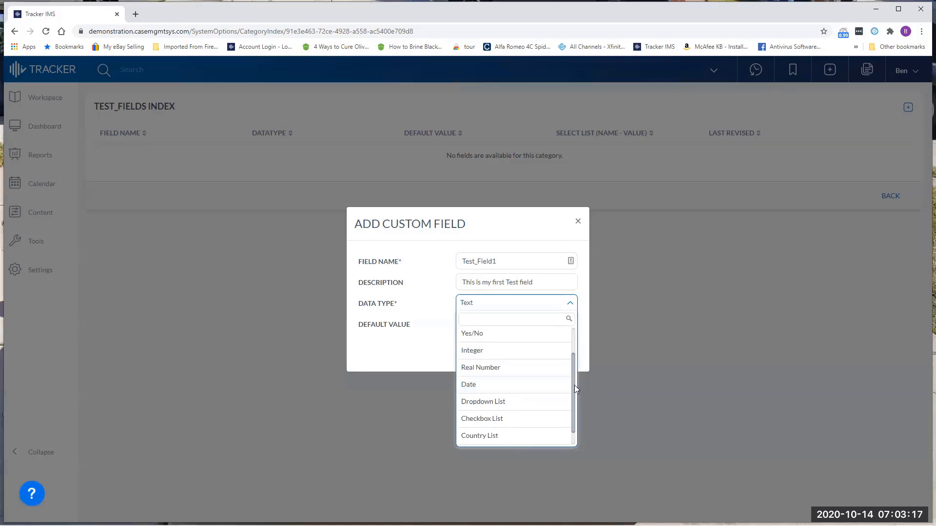
{"action": "left_click_drag", "start_coordinate": [574, 385], "coordinate": [573, 392]}
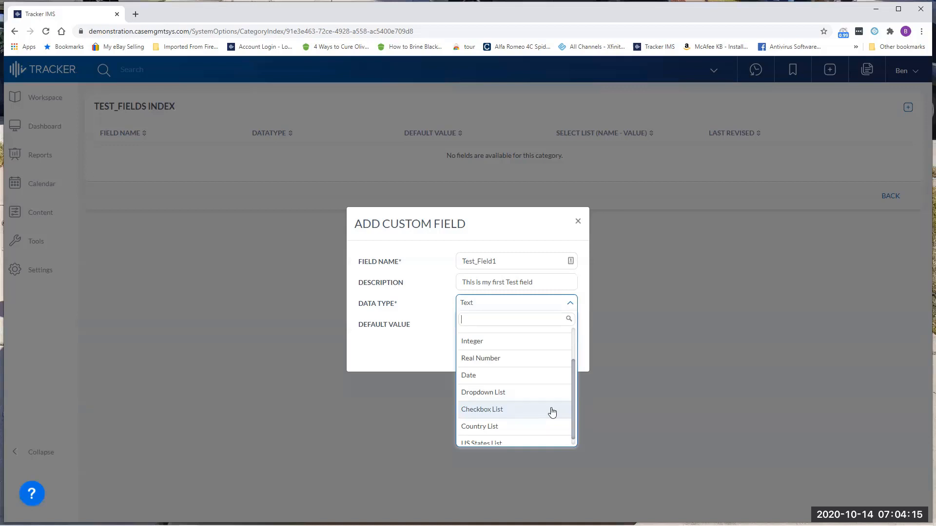
{"action": "left_click_drag", "start_coordinate": [573, 411], "coordinate": [573, 421]}
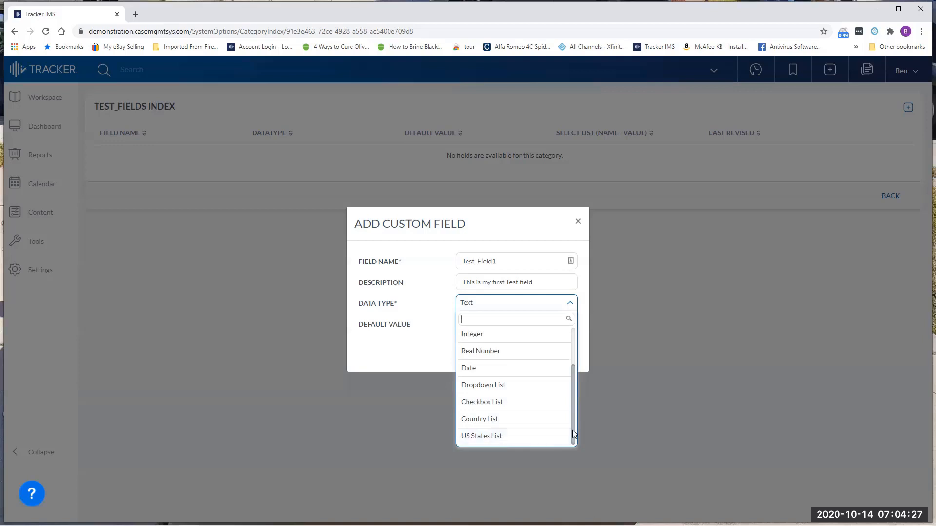
{"action": "left_click_drag", "start_coordinate": [573, 430], "coordinate": [576, 388]}
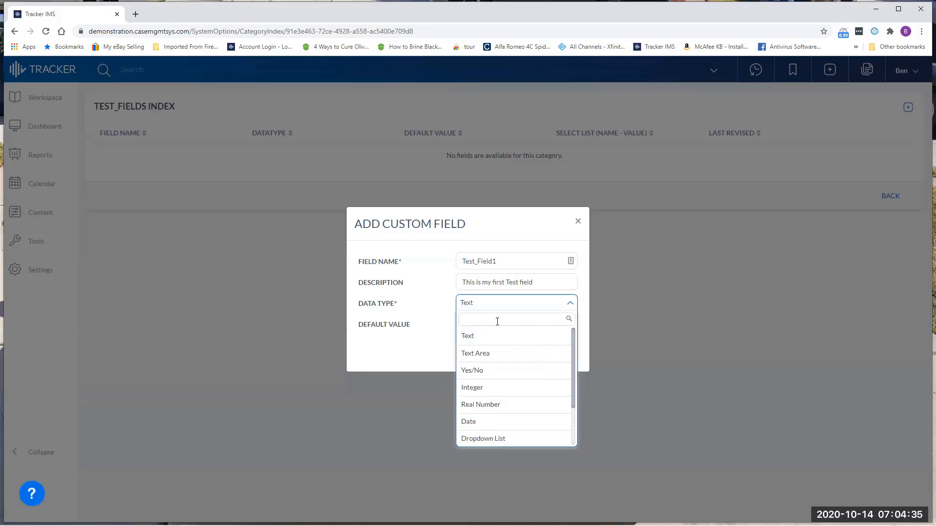
{"action": "left_click", "coordinate": [495, 338]}
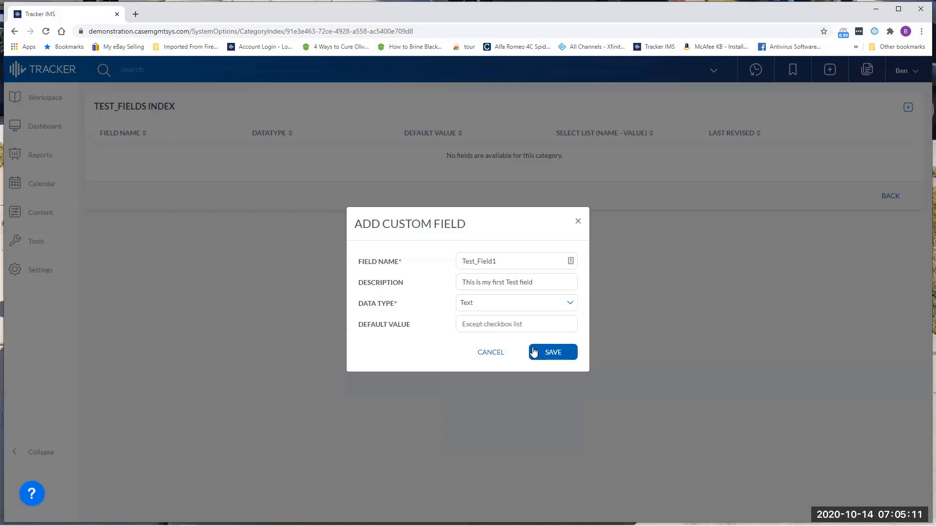
{"action": "left_click", "coordinate": [556, 360]}
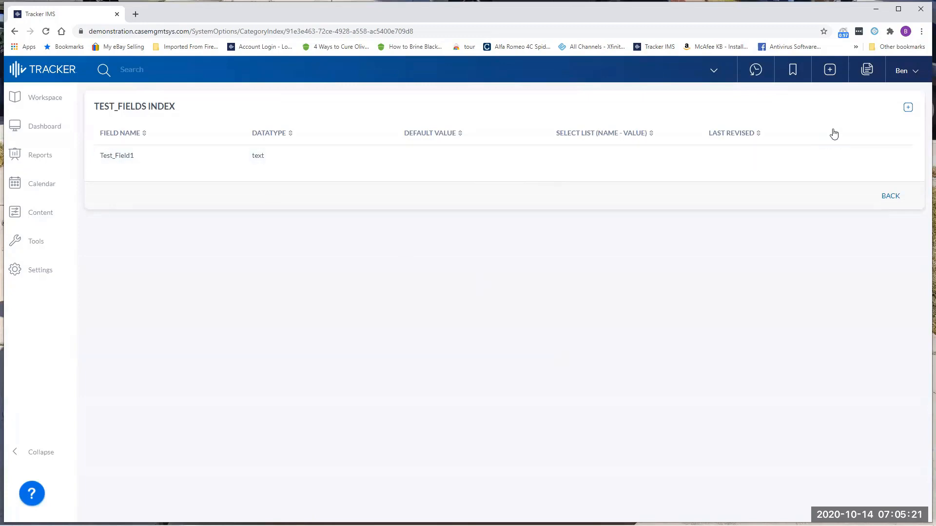
Add a Yes/No custom field named Test_Field2 with the description "My Test field two" and save it
{"action": "left_click", "coordinate": [907, 107]}
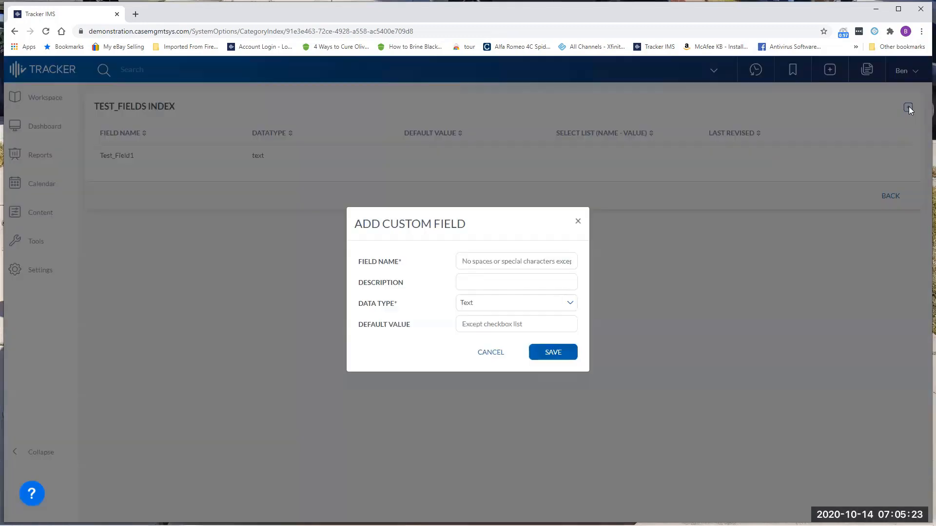
{"action": "left_click", "coordinate": [536, 261]}
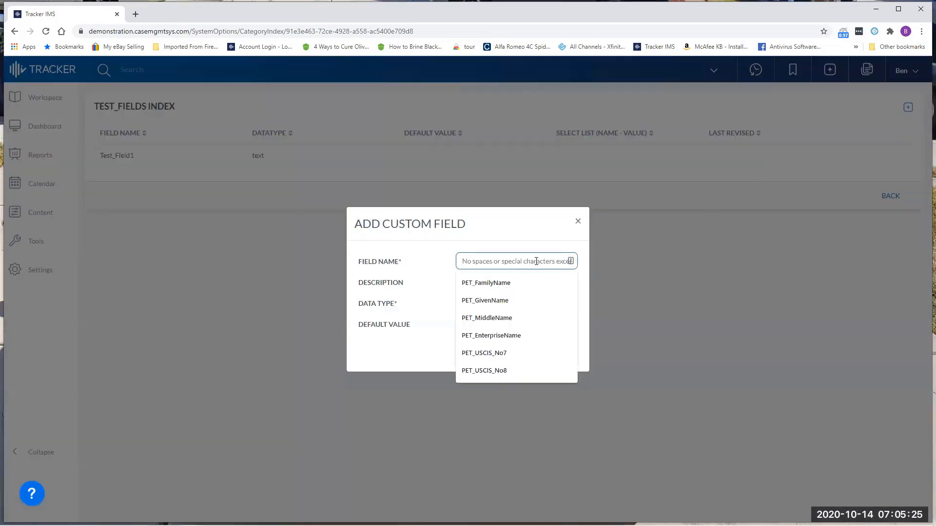
{"action": "type", "text": "Test field two"}
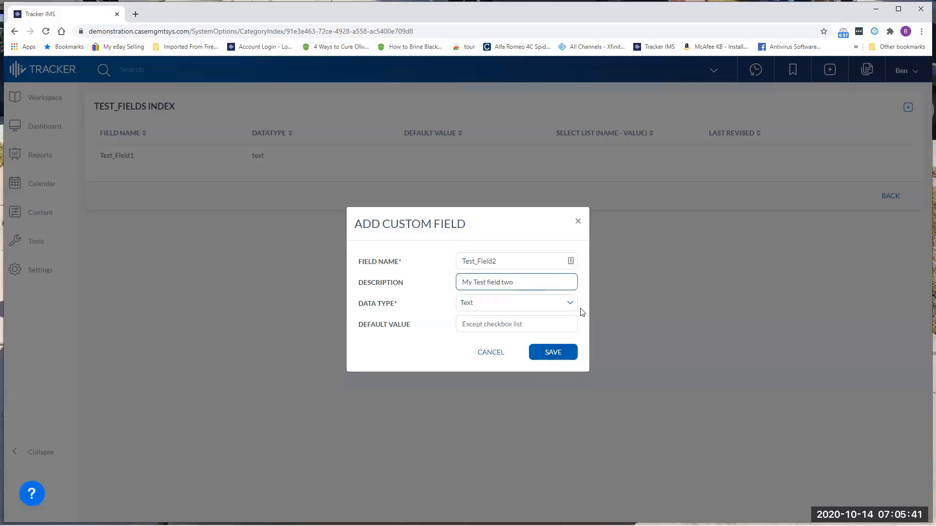
{"action": "left_click", "coordinate": [570, 307]}
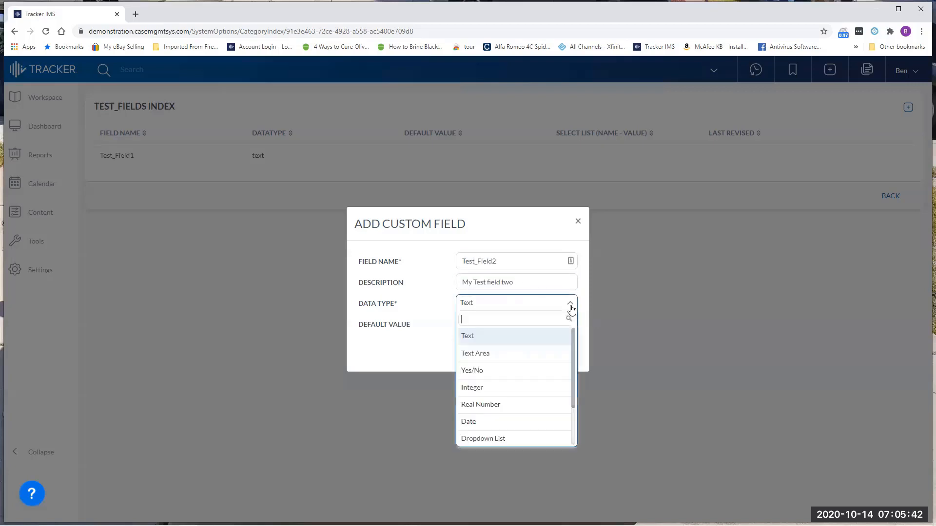
{"action": "left_click", "coordinate": [552, 374]}
{"action": "left_click", "coordinate": [555, 349]}
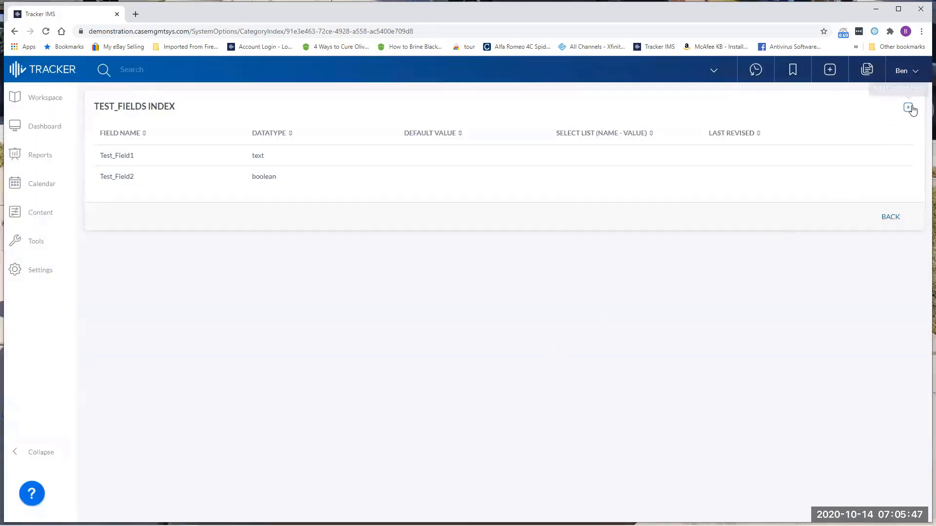
Start a custom field named Test_Field_Dropdown with the description "Test drop down list" and the Dropdown List data type
{"action": "left_click", "coordinate": [910, 108]}
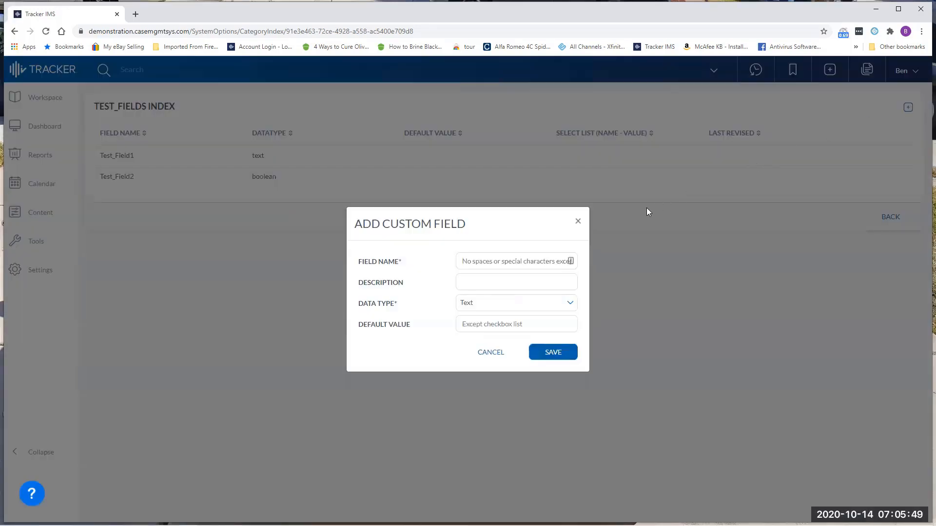
{"action": "left_click", "coordinate": [533, 261]}
{"action": "type", "text": "Test"}
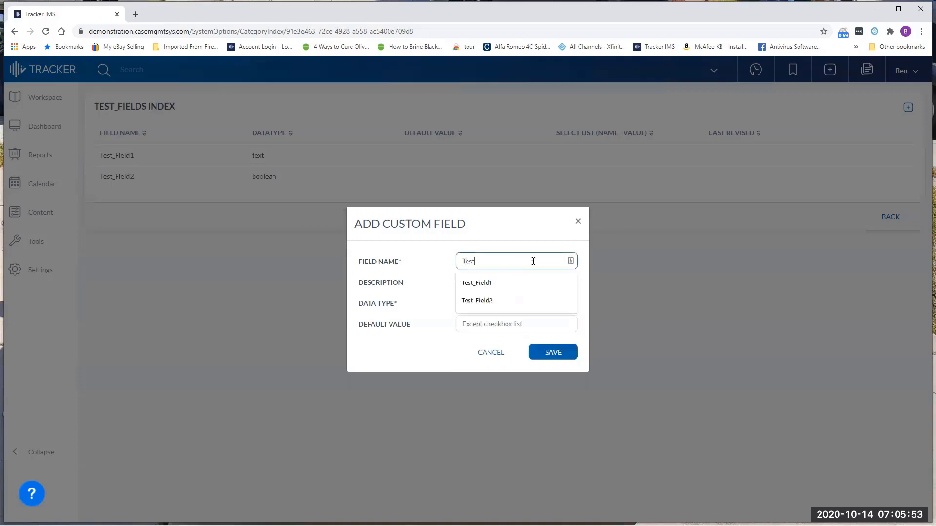
{"action": "type", "text": "_Field_Drop"}
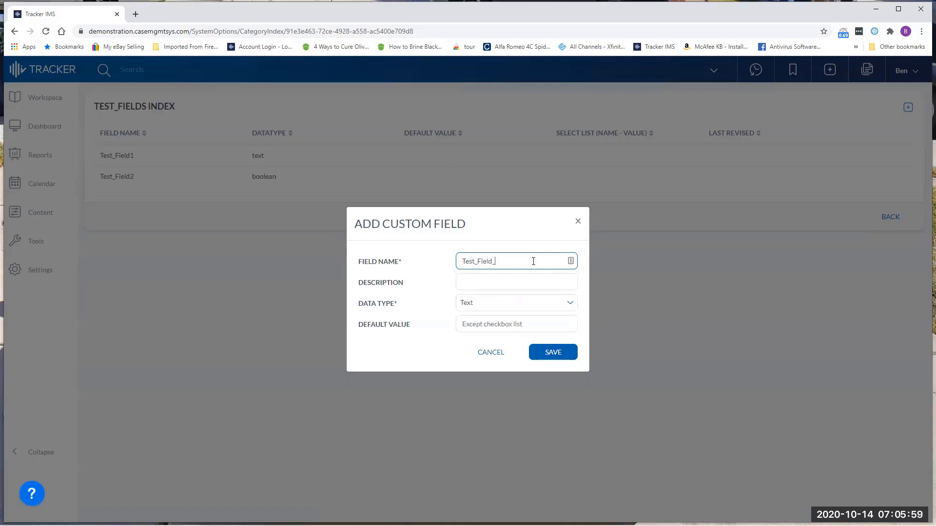
{"action": "type", "text": "down"}
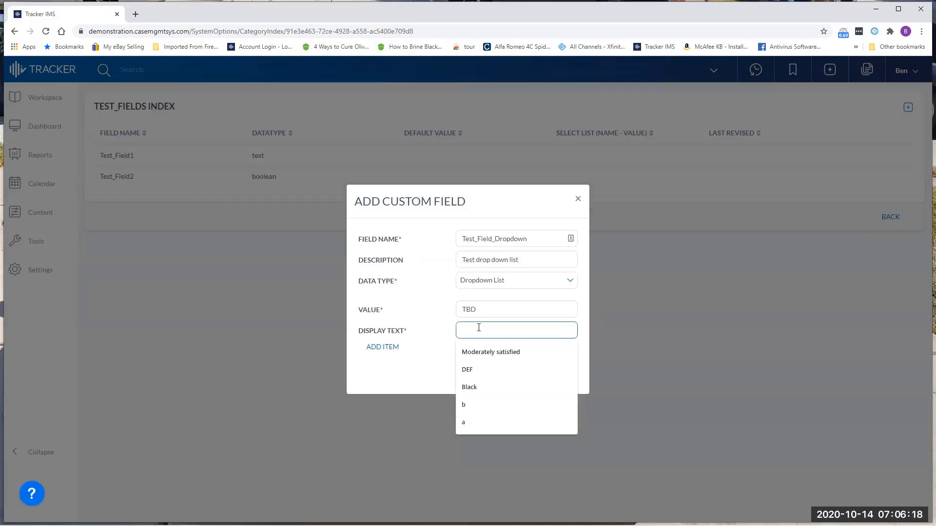
Add the list items TBD and One with display texts matching their values, and save the dropdown field
{"action": "type", "text": "T"}
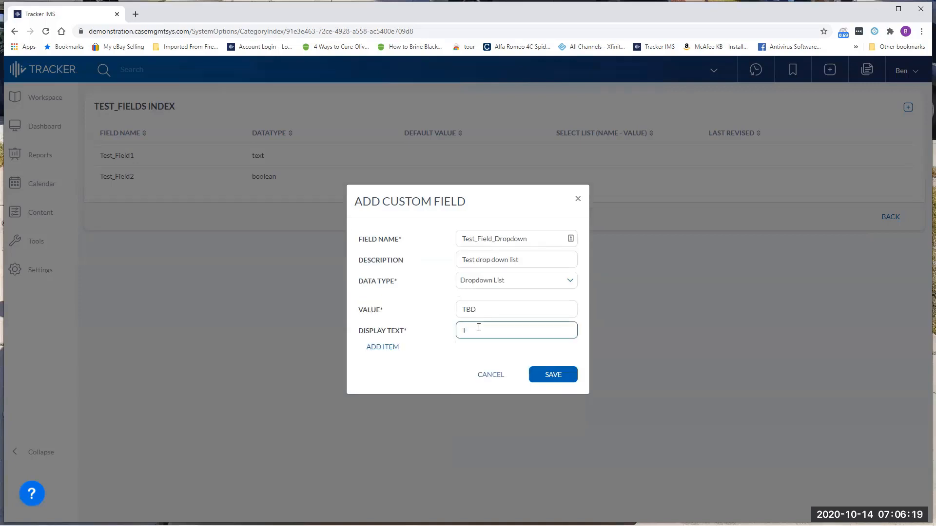
{"action": "type", "text": "BD"}
{"action": "left_click", "coordinate": [385, 348]}
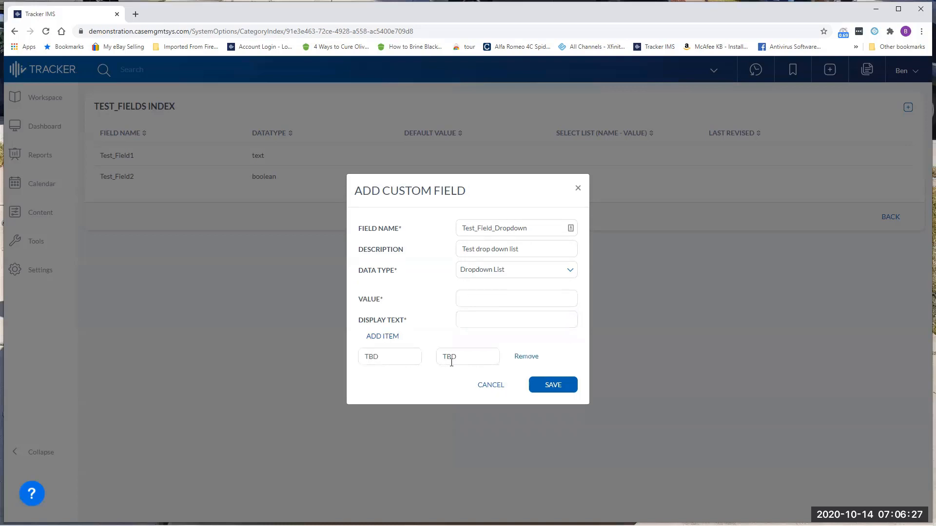
{"action": "left_click", "coordinate": [472, 299]}
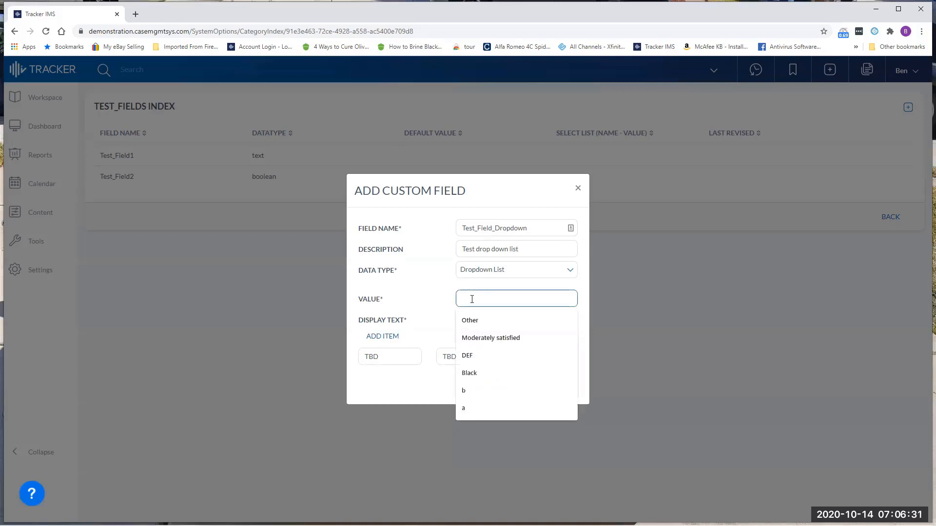
{"action": "type", "text": "O"}
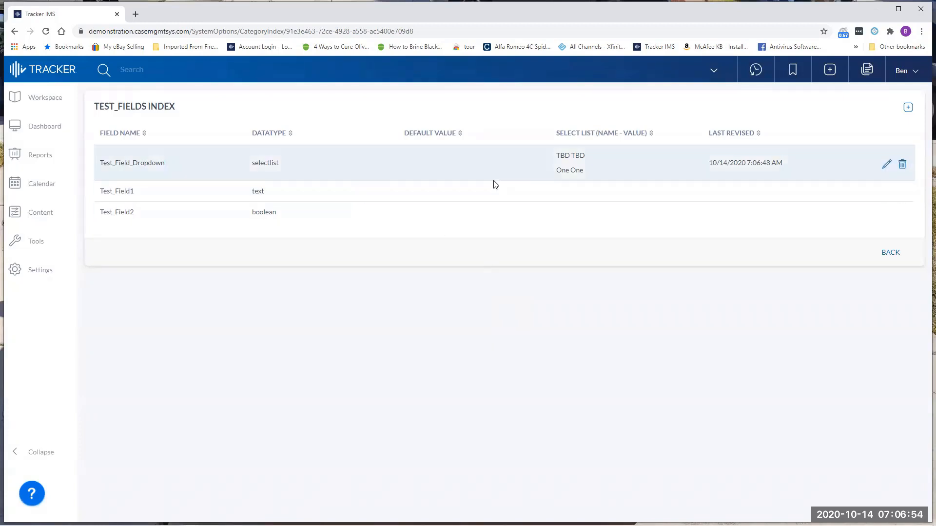
Edit the Test_Field_Dropdown field and add a list item with value Two and display text Two
{"action": "left_click", "coordinate": [885, 167]}
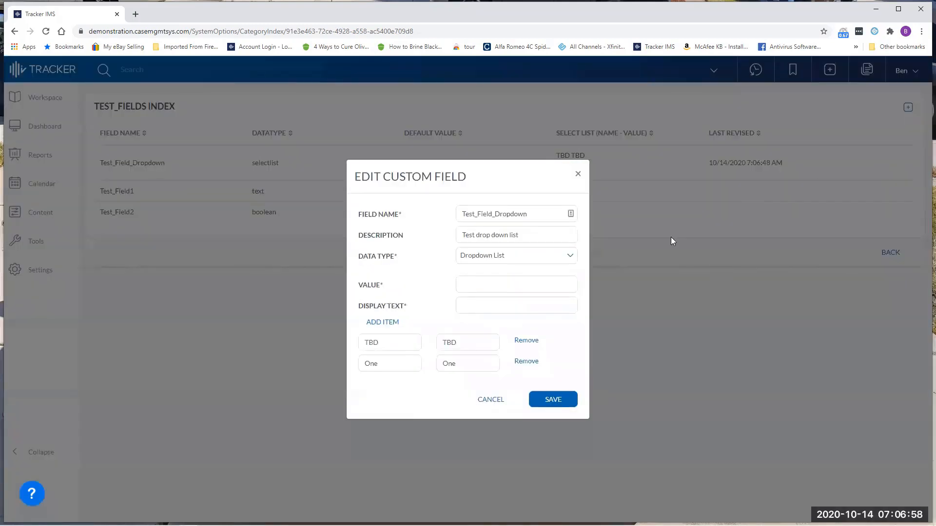
{"action": "left_click", "coordinate": [522, 279]}
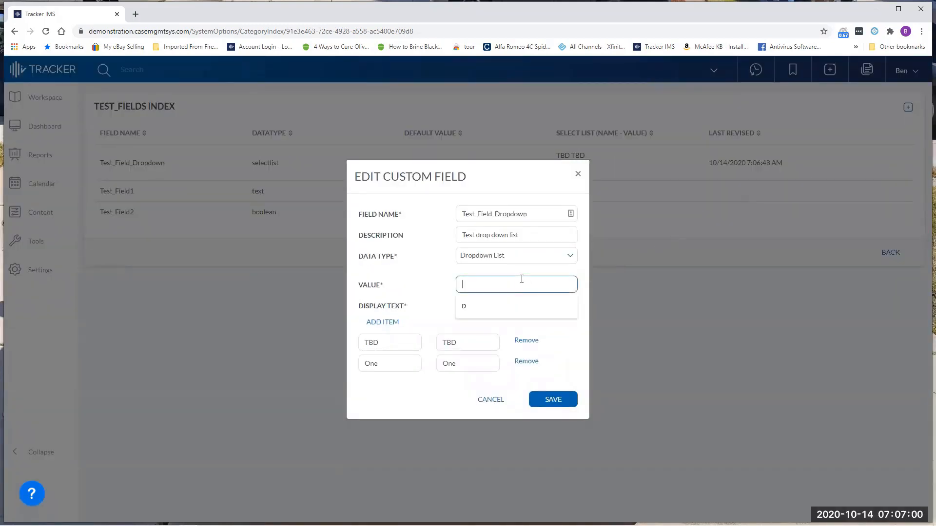
{"action": "type", "text": "Two"}
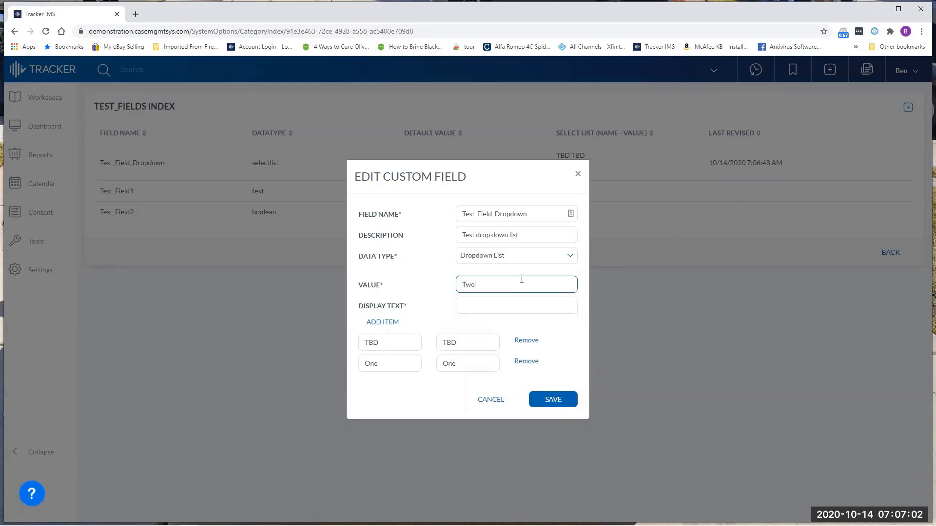
{"action": "left_click", "coordinate": [498, 301]}
{"action": "type", "text": "Two"}
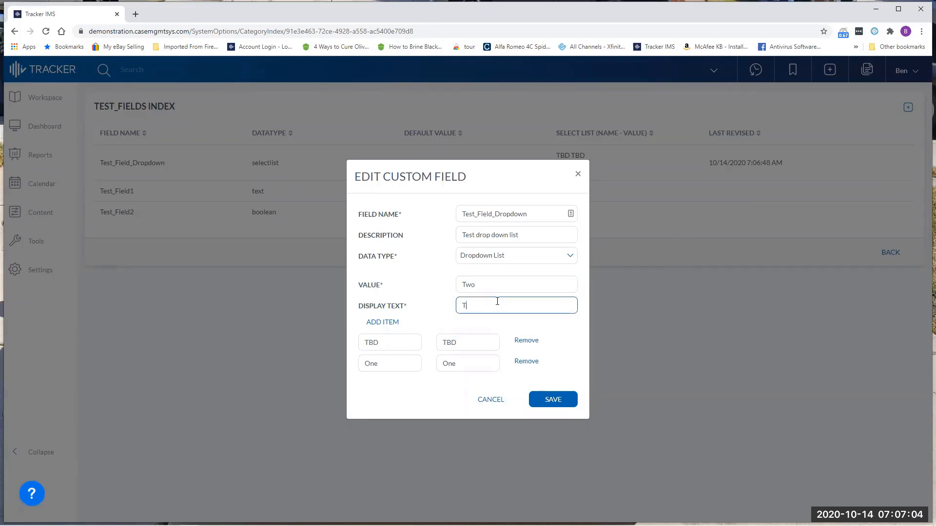
{"action": "left_click", "coordinate": [390, 322]}
Add a list item with value Three and display text Three, and save the dropdown field
{"action": "left_click", "coordinate": [484, 274]}
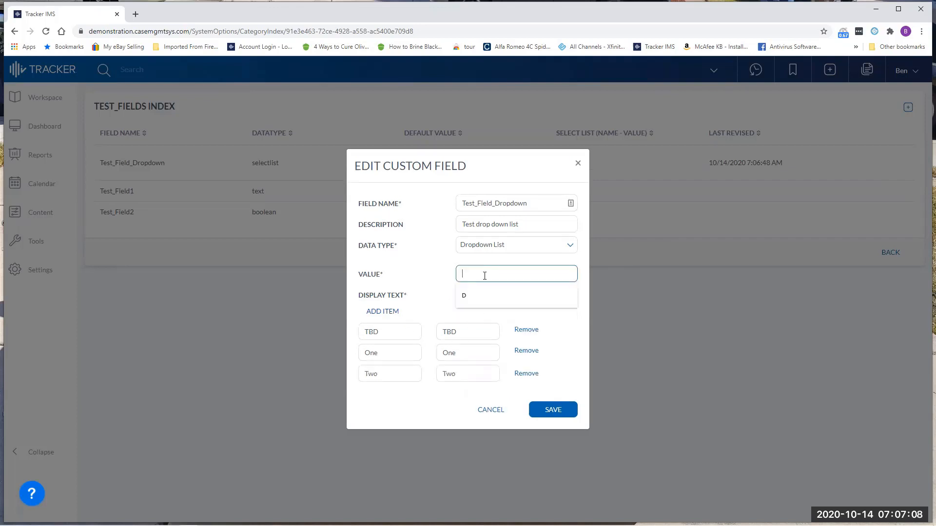
{"action": "type", "text": "Three"}
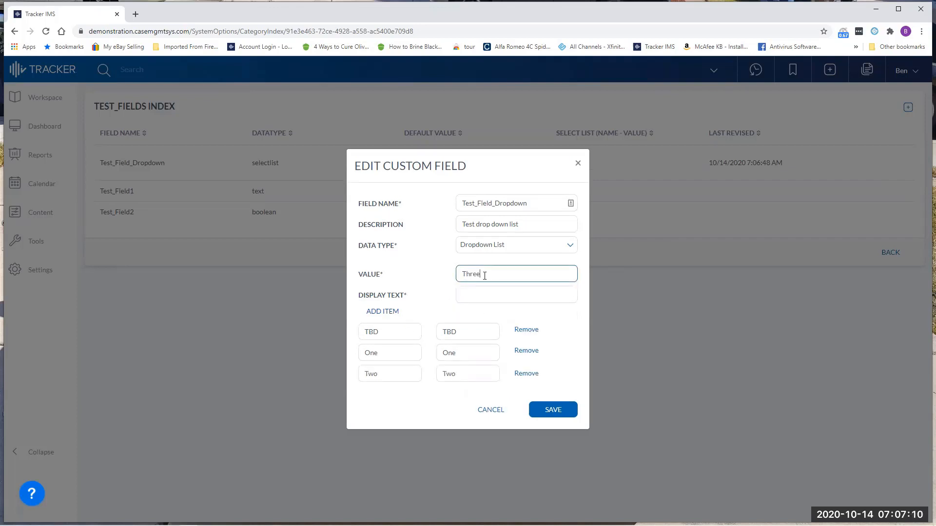
{"action": "left_click", "coordinate": [481, 294]}
{"action": "type", "text": "Thr"}
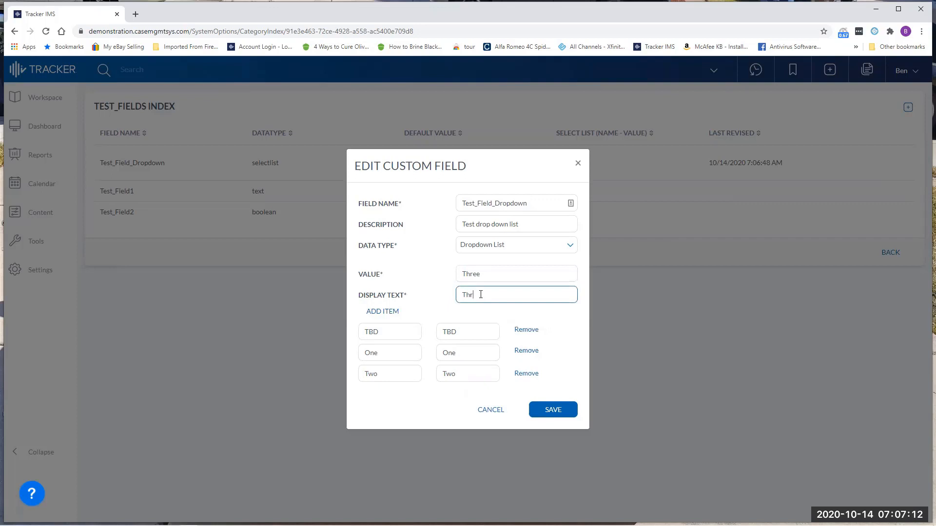
{"action": "type", "text": "ee"}
{"action": "left_click", "coordinate": [383, 312]}
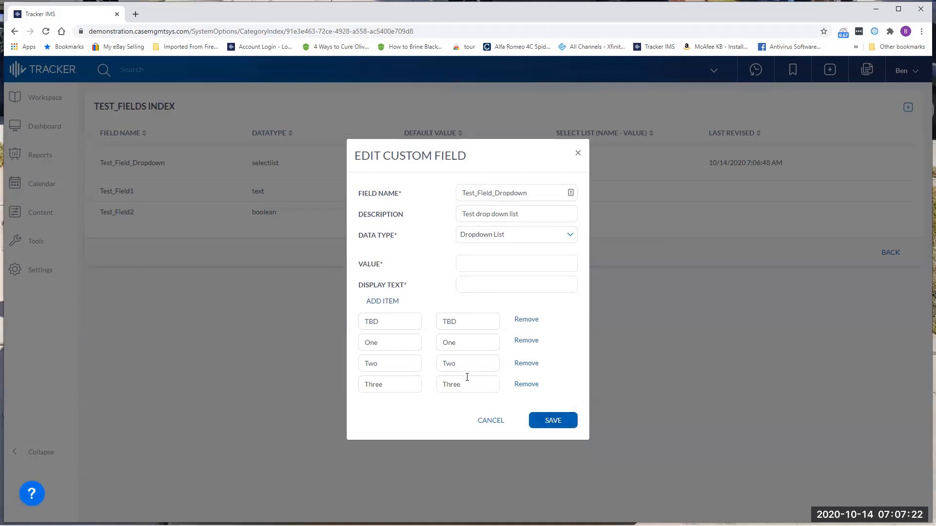
{"action": "left_click", "coordinate": [552, 422]}
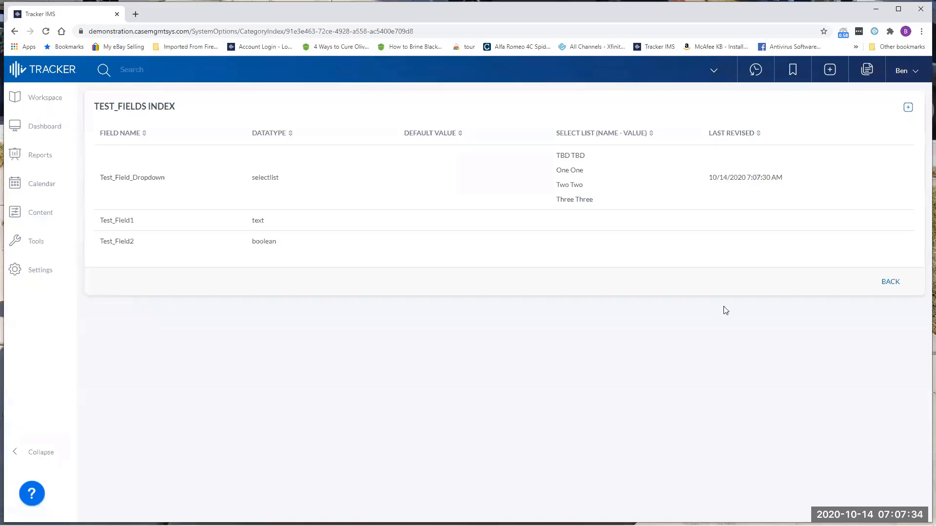
Start a custom field named TestFieldCheckboxlist with the description "Test checkbox list field" and the Checkbox List data type
{"action": "left_click", "coordinate": [908, 108]}
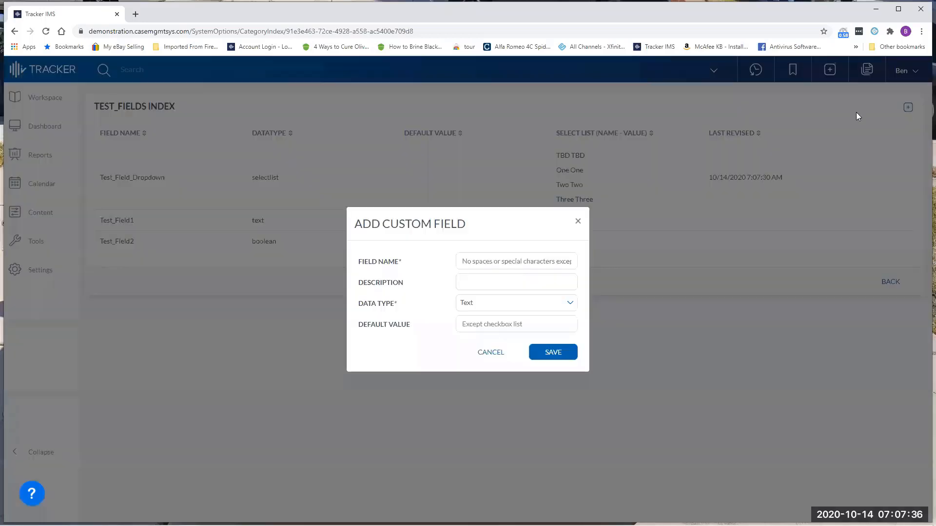
{"action": "left_click", "coordinate": [515, 262]}
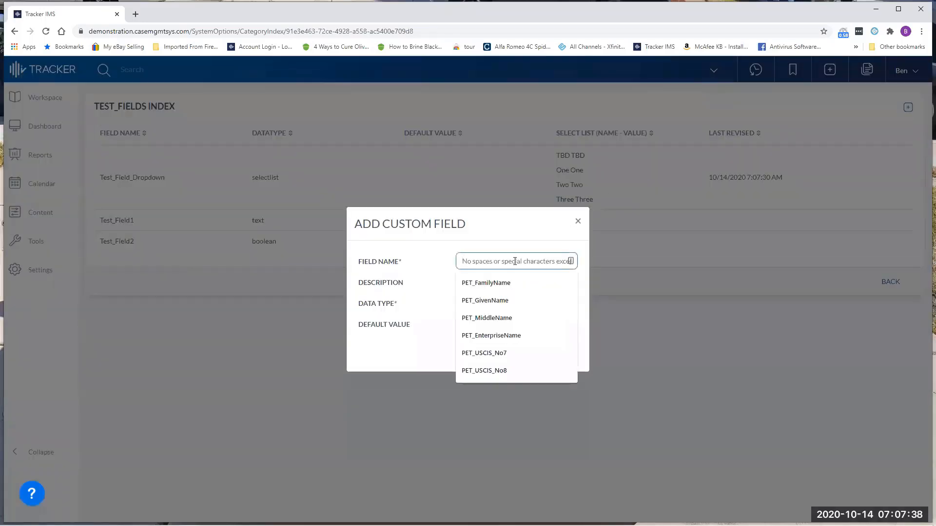
{"action": "type", "text": "Test"}
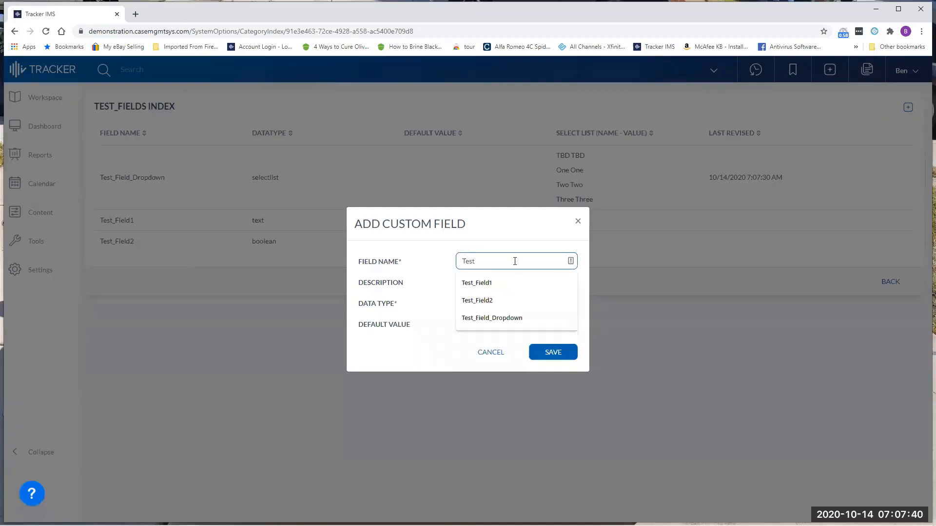
{"action": "type", "text": "Field"}
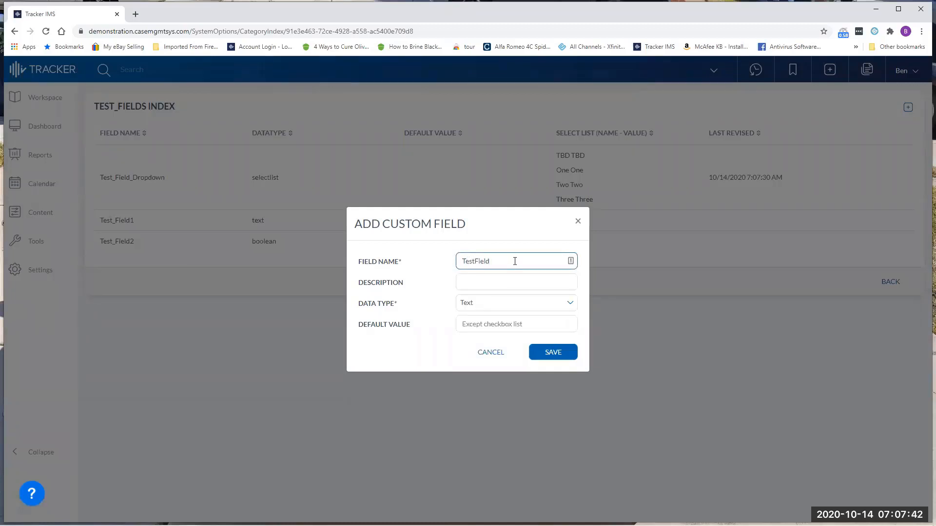
{"action": "type", "text": "Checkboxlist"}
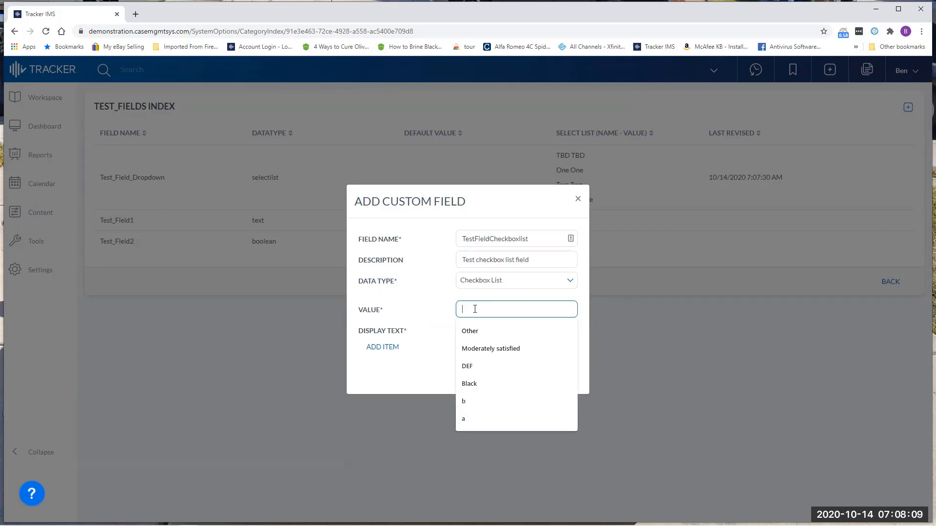
Add the list items One, Two, Three and Four with display texts matching their values, and save the checkbox list field
{"action": "type", "text": "One"}
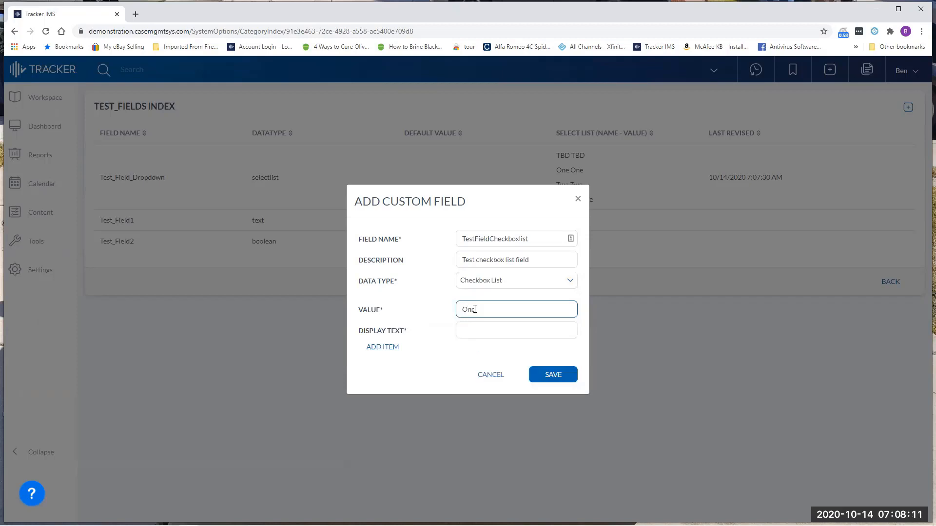
{"action": "left_click", "coordinate": [475, 330]}
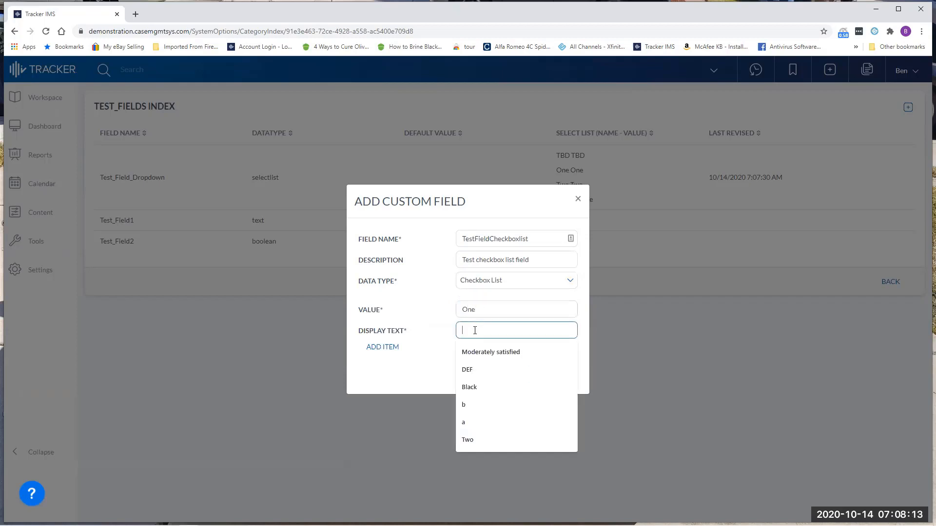
{"action": "type", "text": "One"}
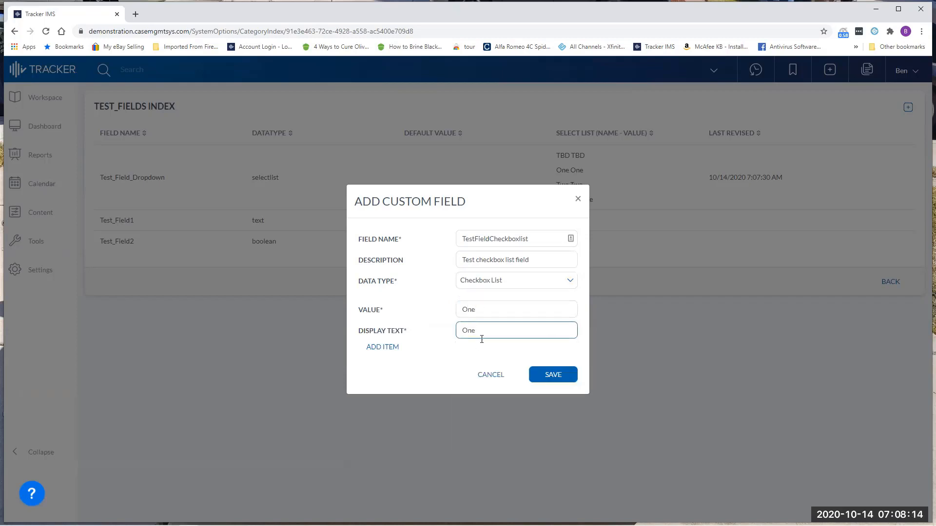
{"action": "left_click", "coordinate": [553, 374]}
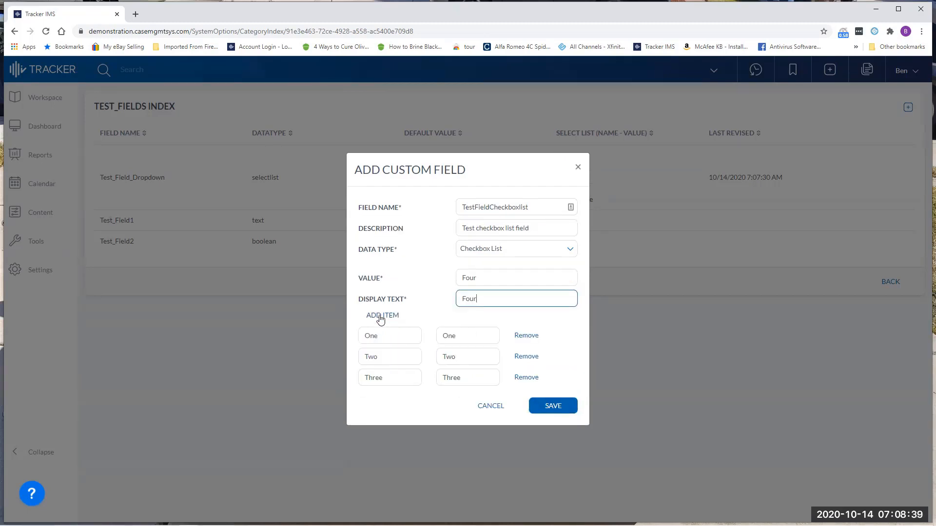
{"action": "left_click", "coordinate": [381, 318]}
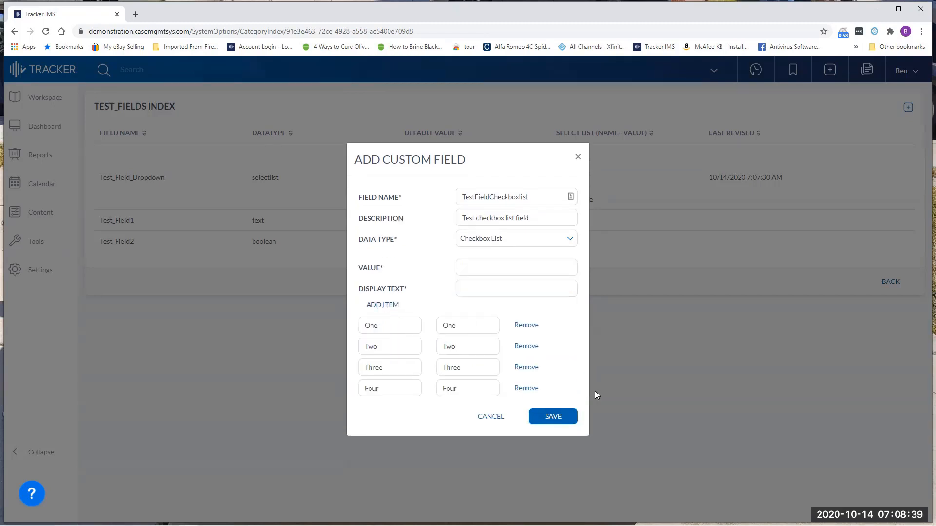
{"action": "left_click", "coordinate": [554, 416]}
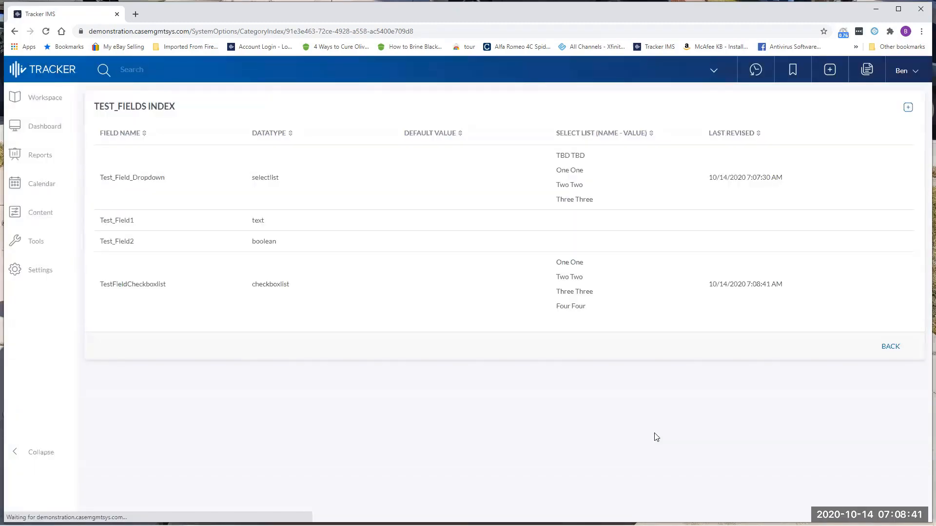